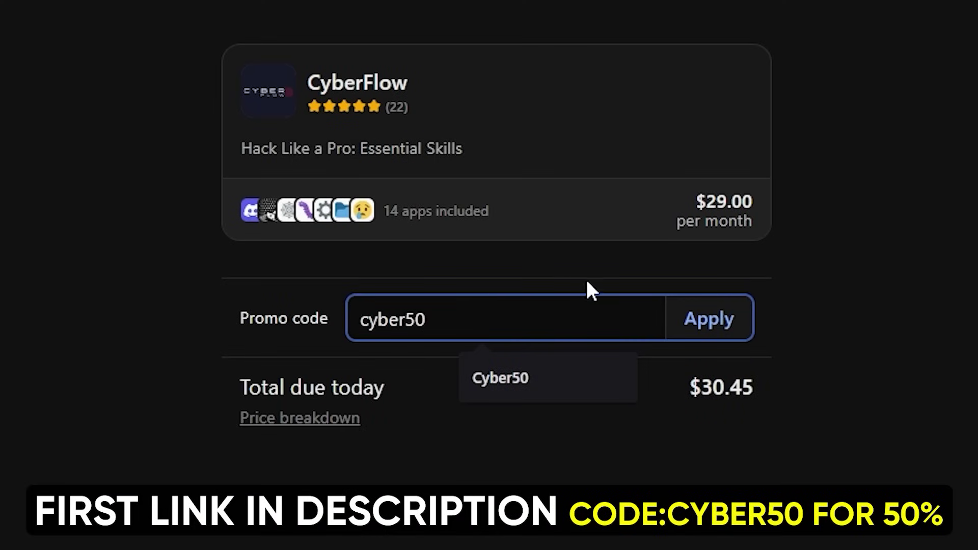
Submit the cyber50 promo code on the CyberFlow checkout to redeem the 50% discount.
{"action": "left_click", "coordinate": [709, 319]}
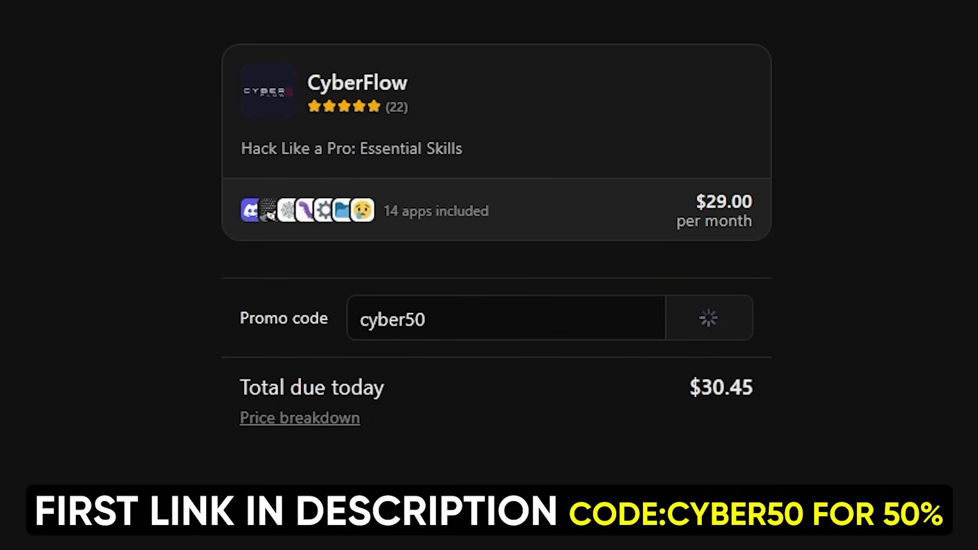